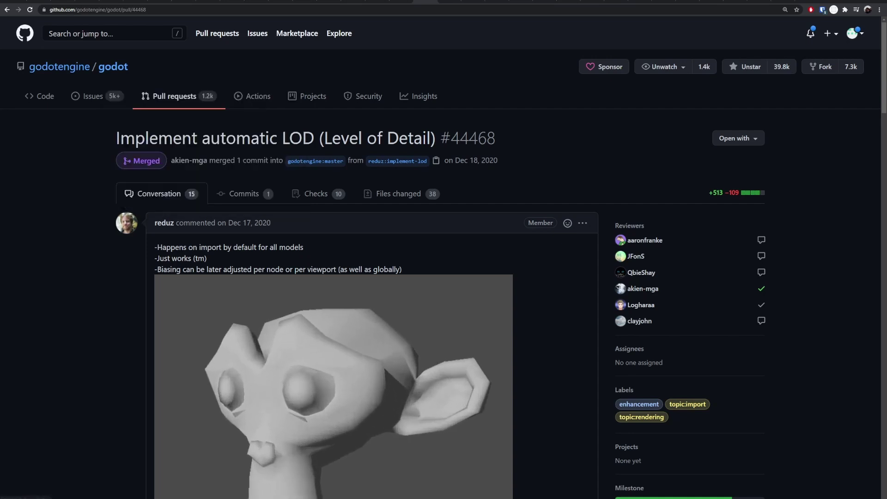
# Review the opening description and demo animation of the automatic LOD pull request #44468.
pyautogui.scroll(-2, 478, 358)
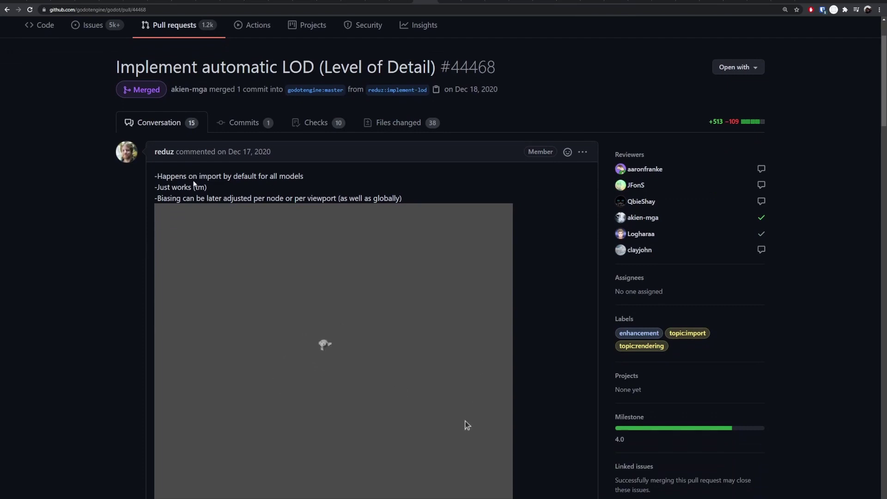
pyautogui.scroll(2, 473, 314)
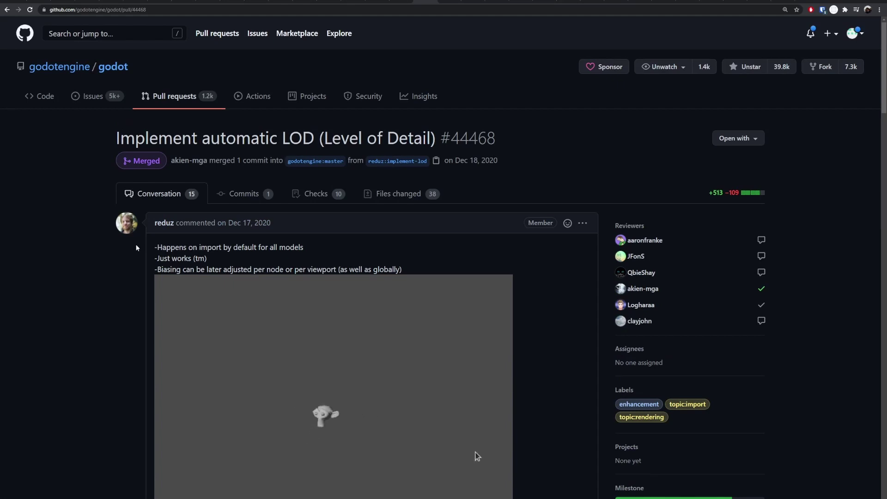
pyautogui.scroll(-3, 469, 485)
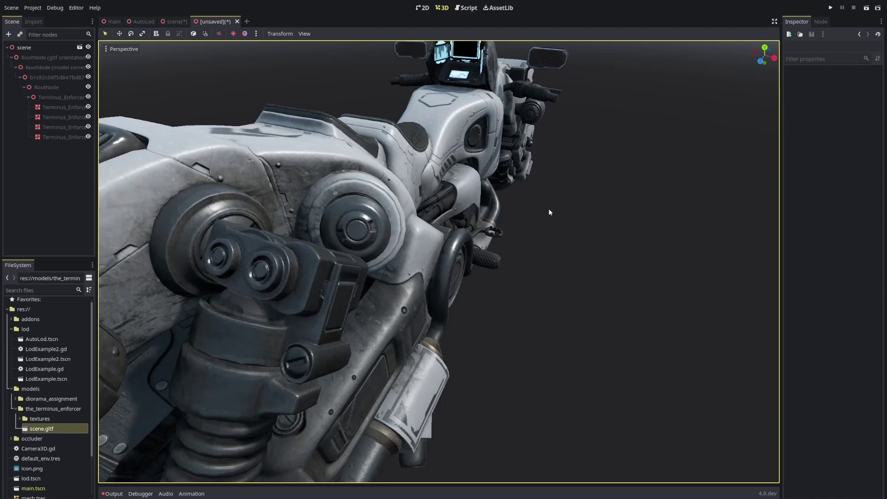
# Examine the Terminus Enforcer motorcycle's mesh detail at near and far viewing distances, checking its Sketchfab model page as well.
pyautogui.moveTo(521, 197)
pyautogui.mouseDown(button='middle')
pyautogui.moveTo(525, 177)
pyautogui.moveTo(489, 171)
pyautogui.mouseUp(button='middle')
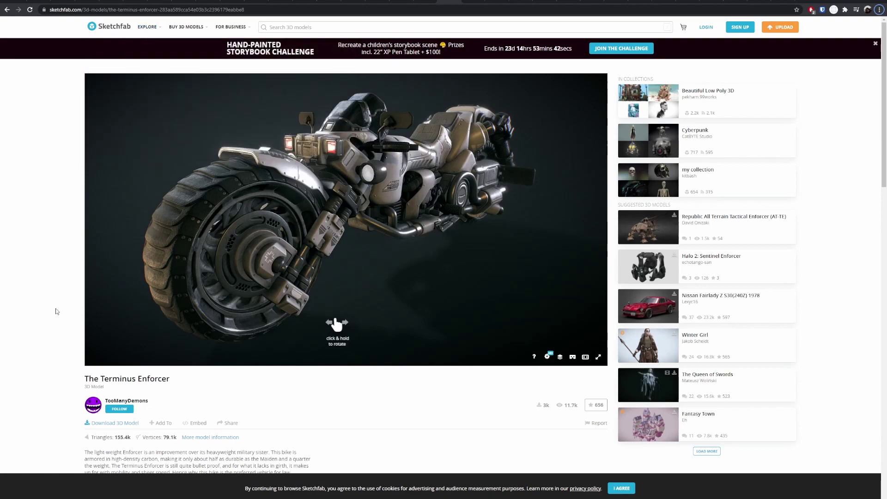
pyautogui.scroll(-2, 56, 311)
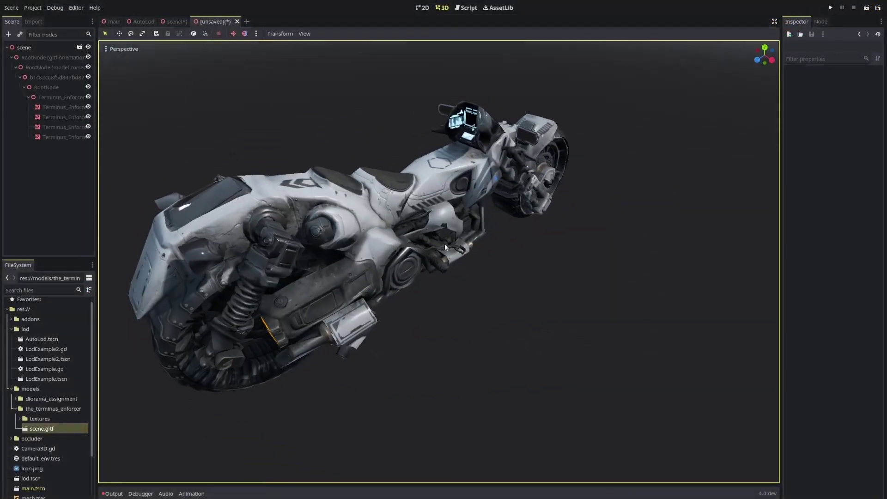
pyautogui.scroll(5, 444, 248)
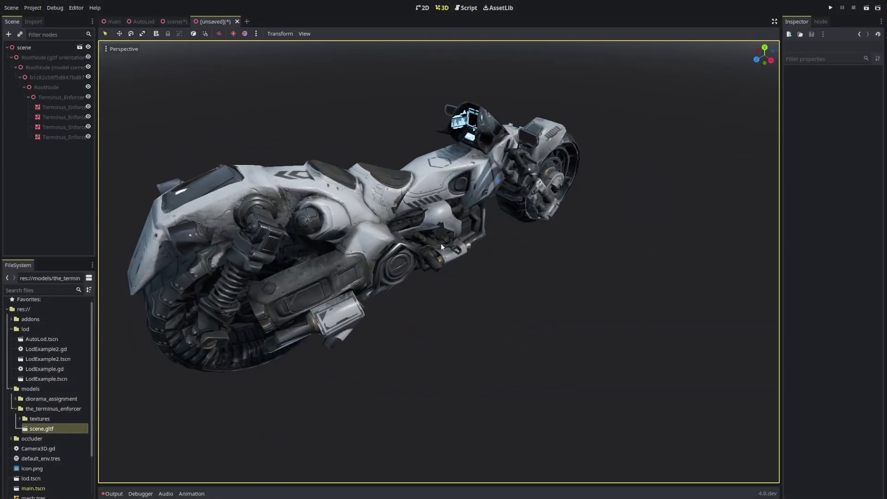
pyautogui.scroll(-4, 450, 252)
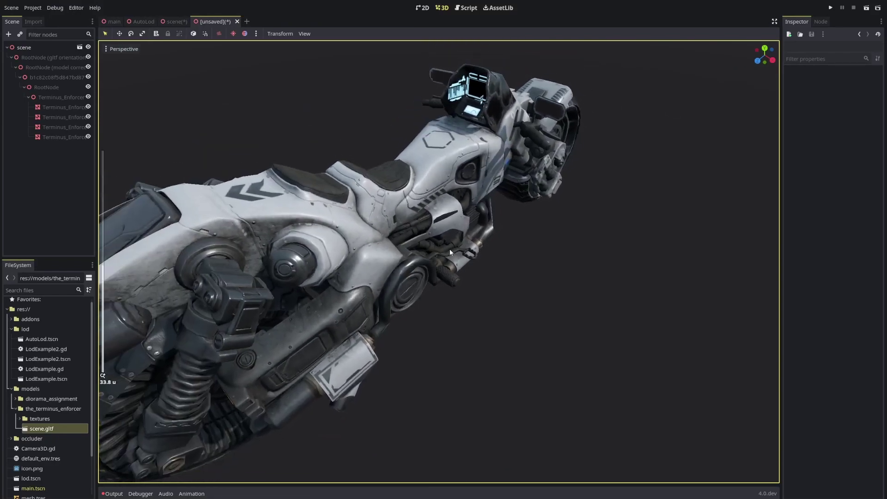
pyautogui.scroll(5, 450, 252)
pyautogui.scroll(-2, 443, 245)
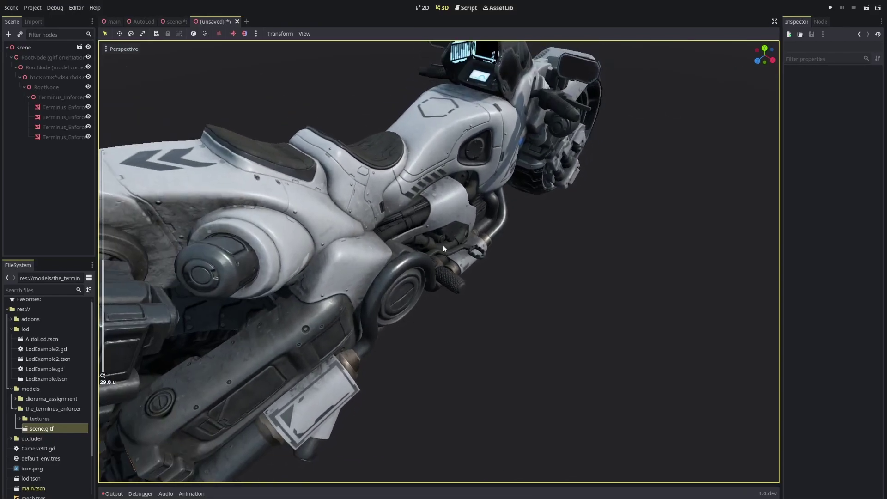
pyautogui.scroll(2, 442, 245)
pyautogui.moveTo(442, 246)
pyautogui.mouseDown(button='middle')
pyautogui.moveTo(450, 243)
pyautogui.moveTo(425, 237)
pyautogui.moveTo(450, 237)
pyautogui.moveTo(432, 238)
pyautogui.moveTo(448, 239)
pyautogui.moveTo(433, 246)
pyautogui.mouseUp(button='middle')
pyautogui.scroll(-2, 424, 240)
# Select all four Terminus_Enforcer mesh nodes and show their Geometry settings.
pyautogui.click(71, 109)
pyautogui.keyDown('shift'); pyautogui.click(71, 136); pyautogui.keyUp('shift')
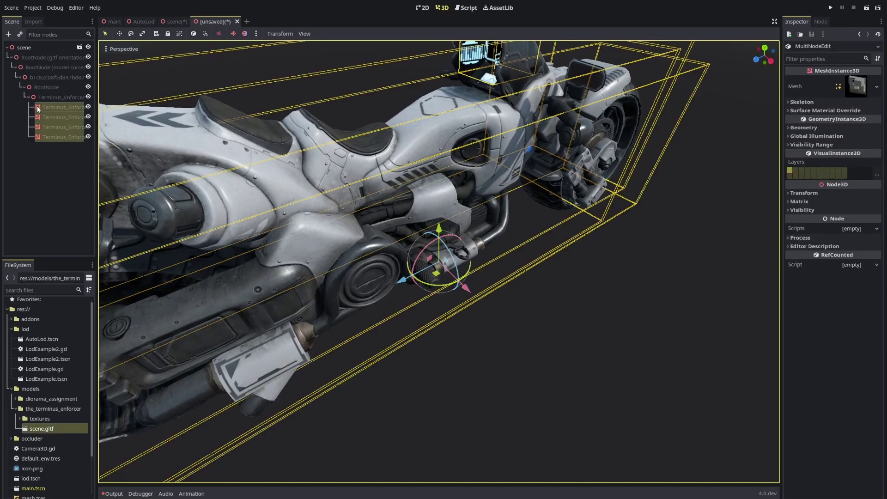
pyautogui.click(806, 128)
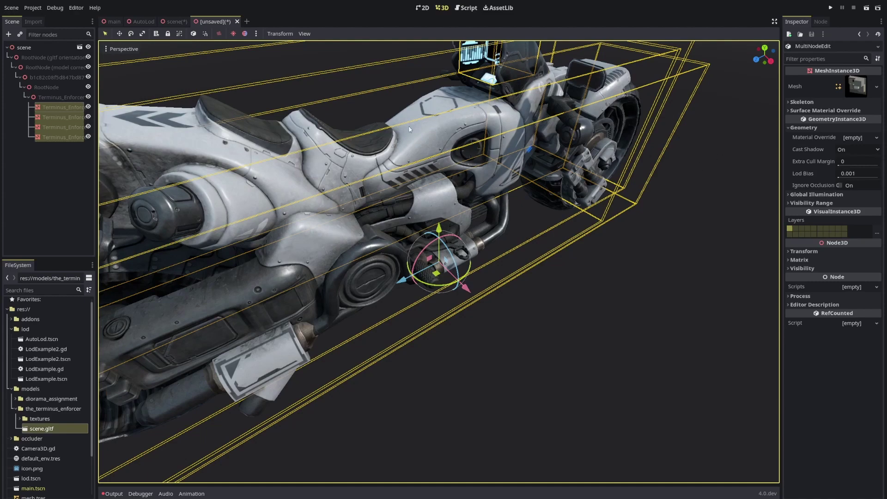
pyautogui.moveTo(458, 120); pyautogui.dragTo(497, 166, button='middle')
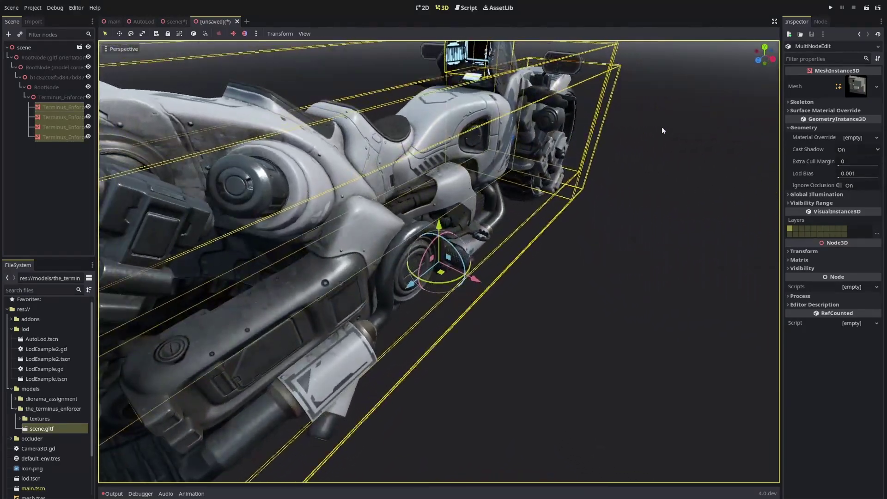
# Set the Lod Bias of the four motorcycle meshes to 1 and compare their detail near and far.
pyautogui.click(858, 171)
pyautogui.write('1')
pyautogui.press('Return')
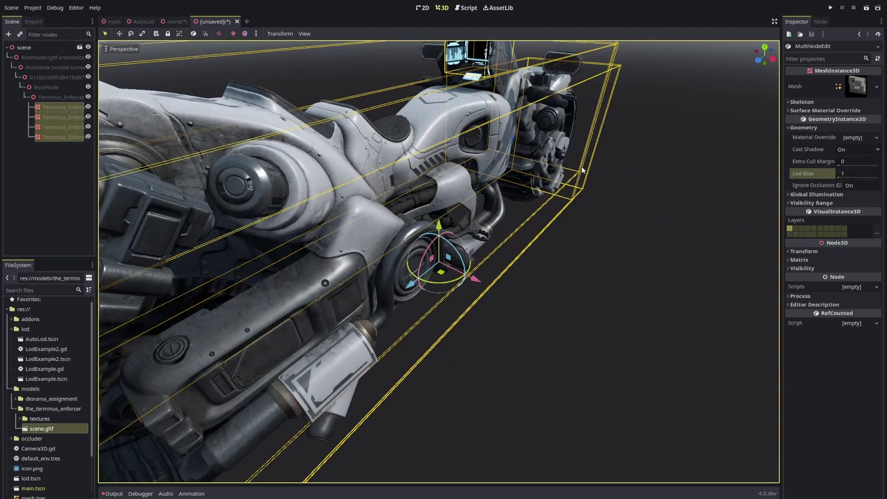
pyautogui.moveTo(693, 194); pyautogui.dragTo(654, 174, button='middle')
pyautogui.scroll(-20, 654, 173)
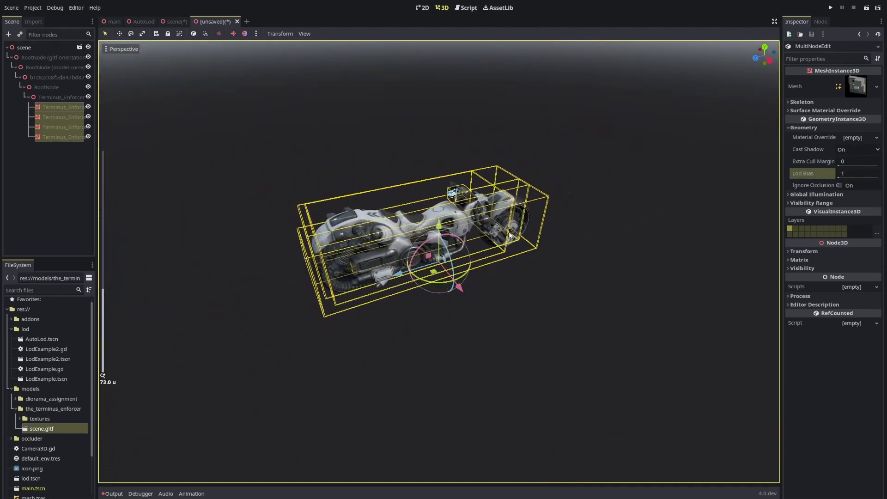
pyautogui.scroll(20, 503, 259)
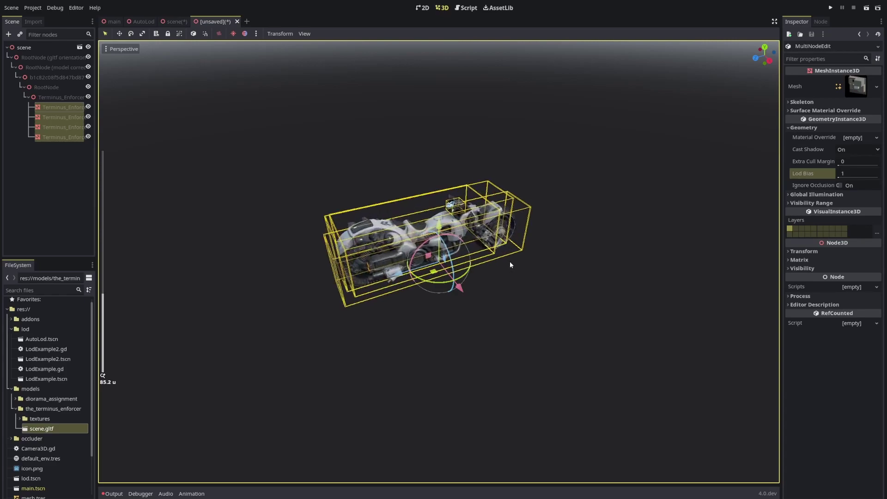
# Set the Lod Bias of the four motorcycle meshes to the minimum, 0.001, and inspect the model up close.
pyautogui.click(859, 172)
pyautogui.write('0')
pyautogui.press('Return')
pyautogui.moveTo(490, 231); pyautogui.dragTo(511, 240, button='middle')
pyautogui.scroll(4, 533, 226)
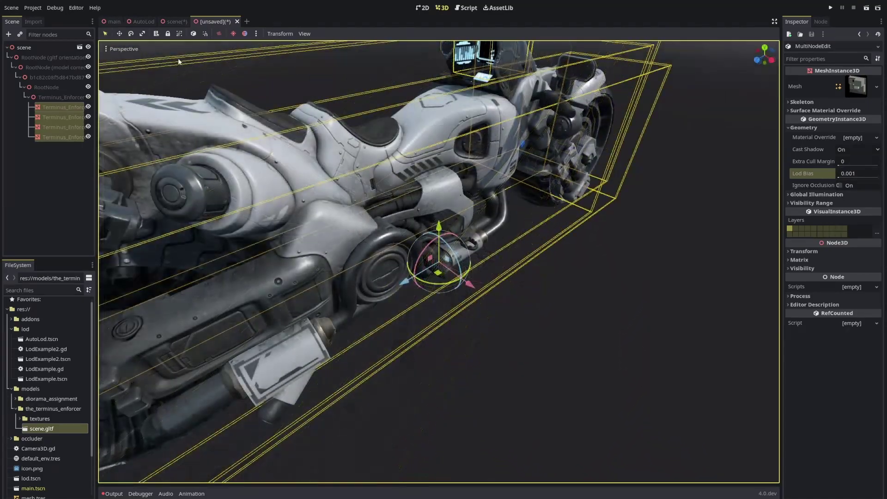
# Display the 3D view as wireframe and examine how the motorcycle's mesh density changes with distance.
pyautogui.click(130, 52)
pyautogui.click(151, 159)
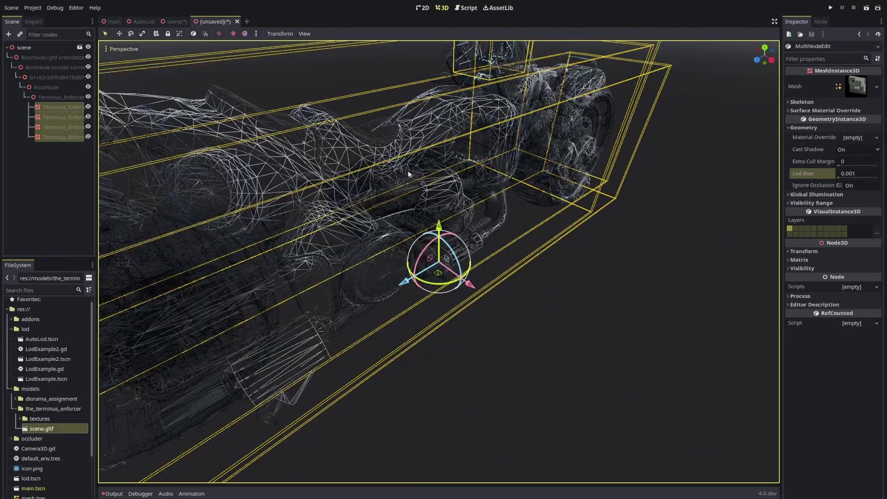
pyautogui.moveTo(421, 147); pyautogui.dragTo(431, 146, button='middle')
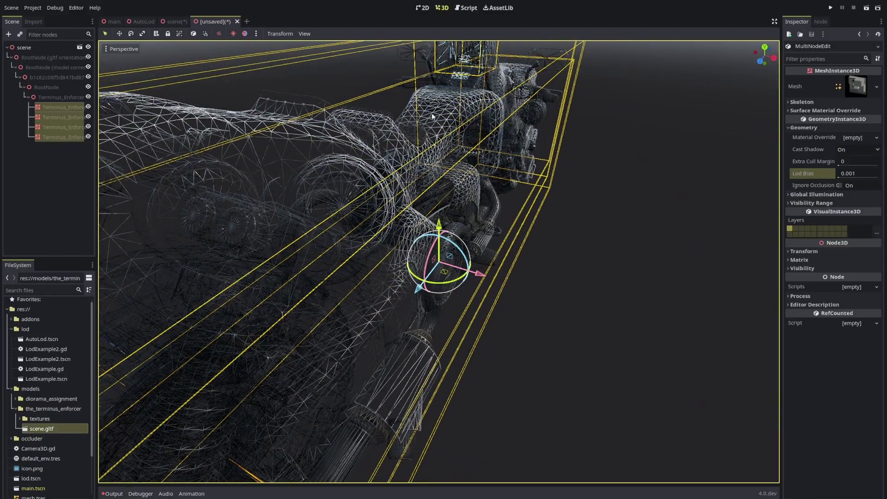
pyautogui.moveTo(460, 117); pyautogui.dragTo(453, 122, button='middle')
pyautogui.scroll(2, 457, 122)
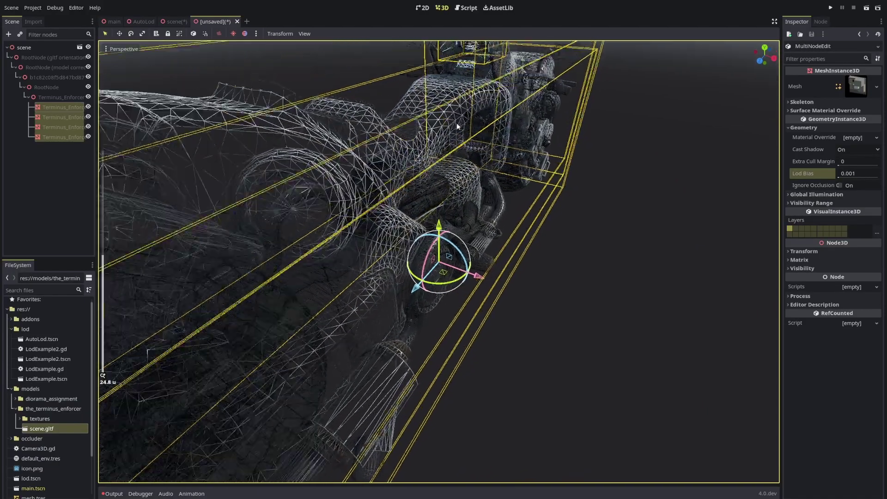
pyautogui.scroll(-2, 456, 123)
pyautogui.scroll(-2, 455, 130)
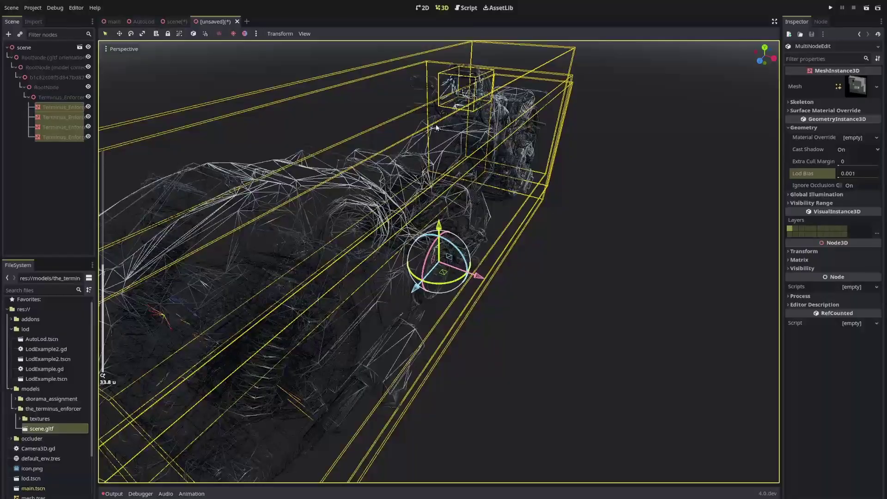
pyautogui.moveTo(408, 156); pyautogui.dragTo(462, 139, button='middle')
pyautogui.scroll(2, 468, 142)
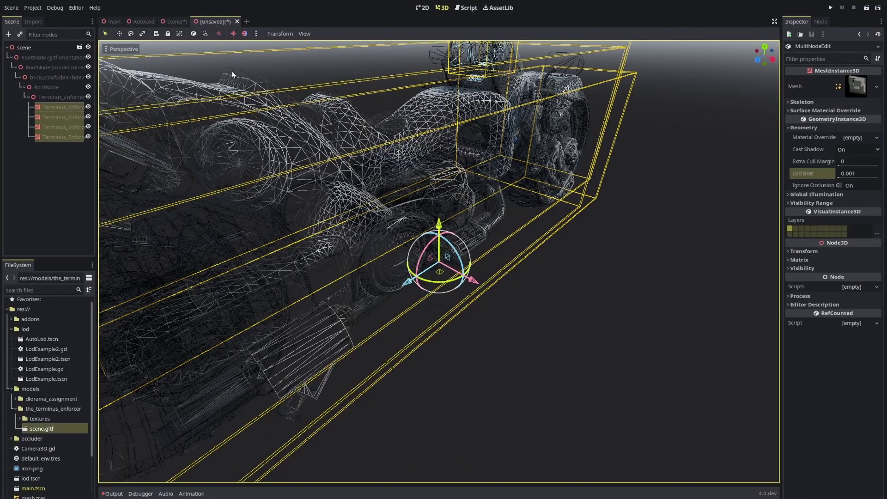
# Switch to the diorama scene and review the triangle and vertex counts on its Sketchfab page, Diorama Assignment.
pyautogui.click(176, 22)
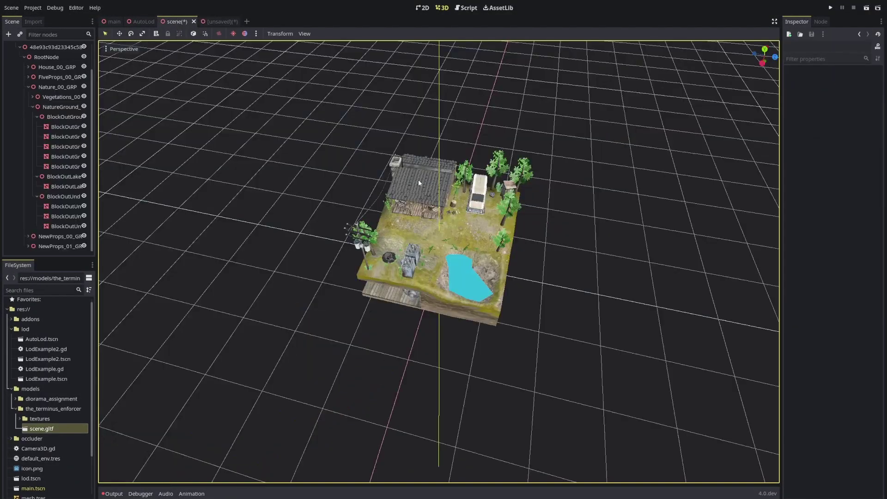
pyautogui.scroll(8, 448, 189)
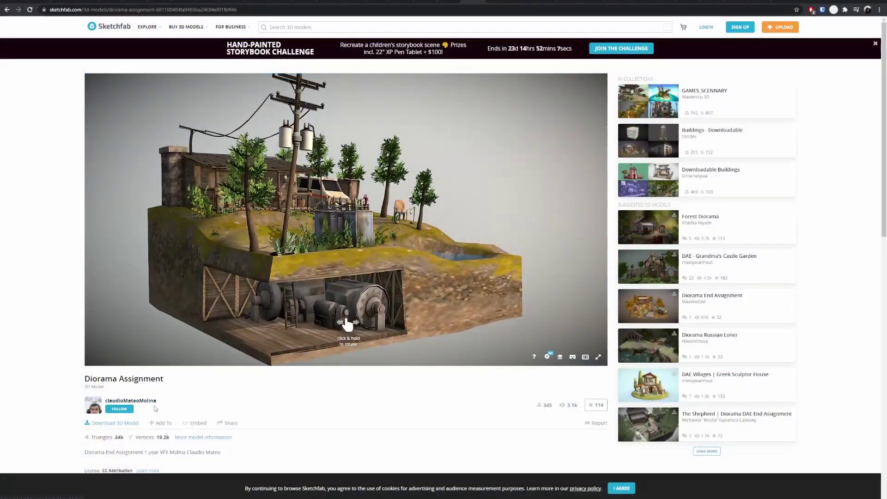
pyautogui.scroll(-2, 165, 415)
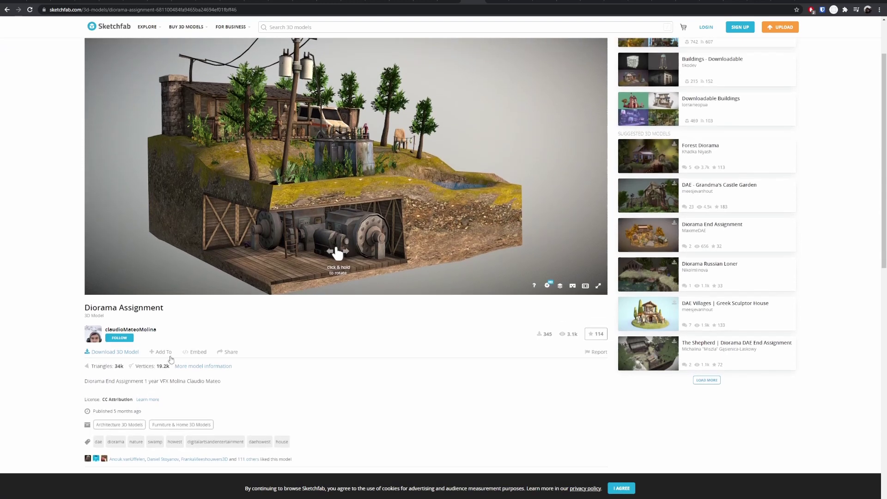
pyautogui.scroll(2, 236, 348)
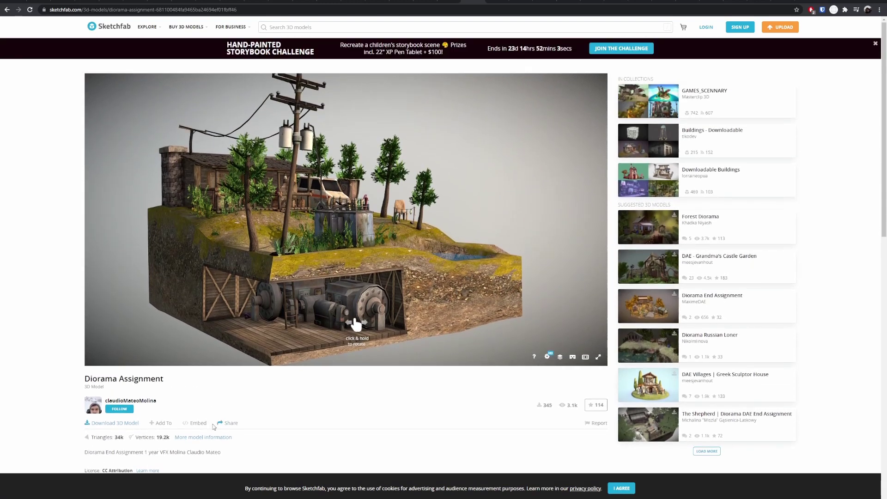
pyautogui.moveTo(166, 436); pyautogui.dragTo(130, 438)
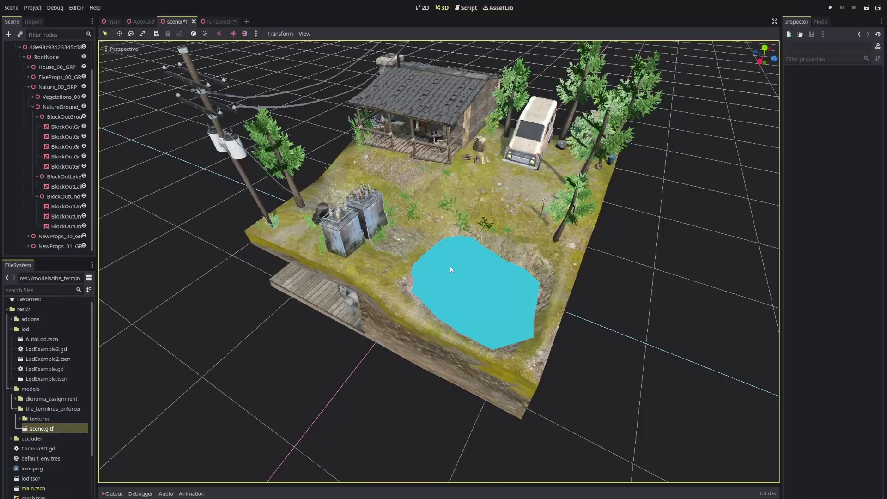
# Examine how the diorama's lake and ground geometry simplifies between close and distant views.
pyautogui.moveTo(486, 245)
pyautogui.mouseDown(button='middle')
pyautogui.moveTo(460, 221)
pyautogui.moveTo(484, 218)
pyautogui.moveTo(448, 201)
pyautogui.mouseUp(button='middle')
pyautogui.scroll(3, 522, 229)
pyautogui.scroll(-5, 449, 201)
pyautogui.scroll(-2, 416, 244)
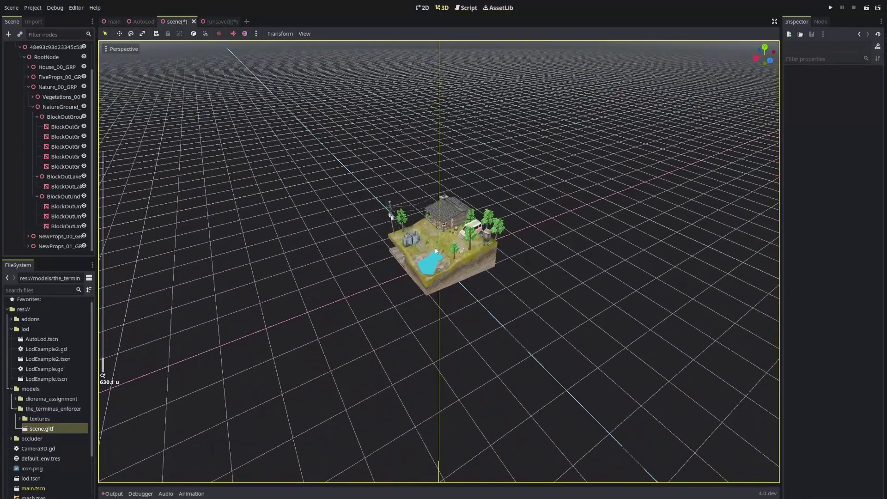
pyautogui.scroll(2, 436, 251)
pyautogui.scroll(-6, 438, 251)
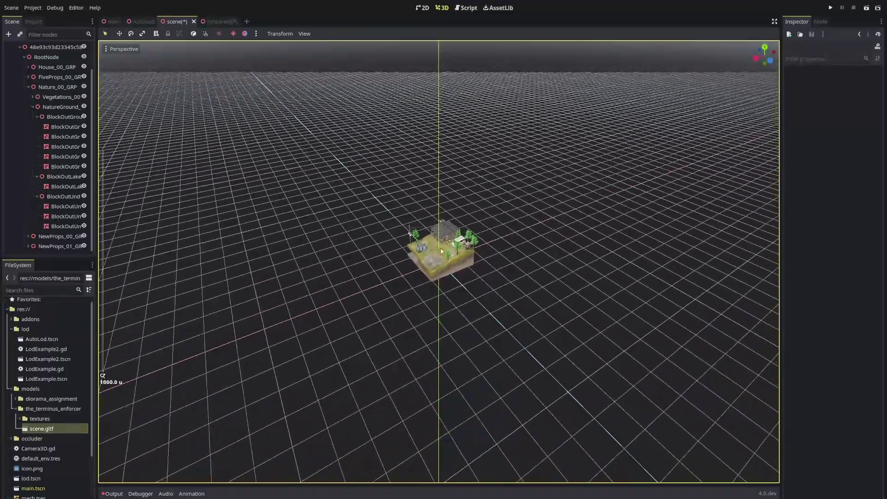
pyautogui.scroll(5, 440, 251)
pyautogui.scroll(-4, 439, 253)
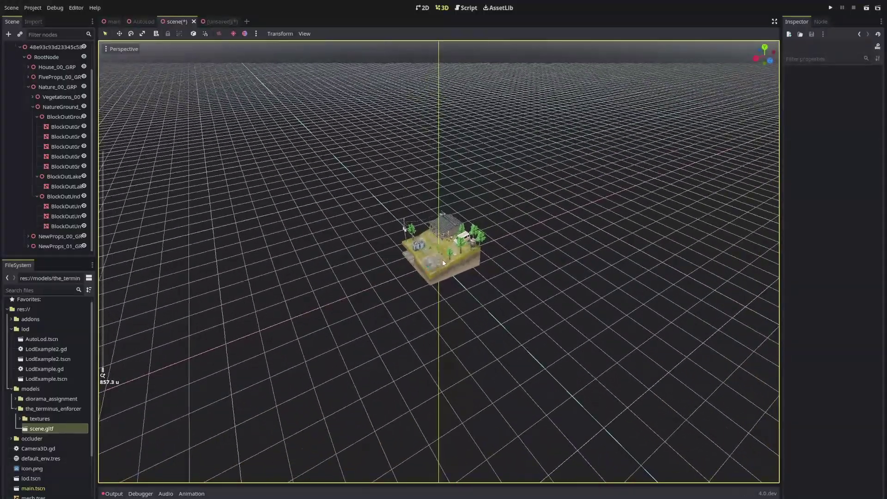
pyautogui.scroll(20, 443, 262)
pyautogui.moveTo(446, 263); pyautogui.dragTo(505, 228, button='middle')
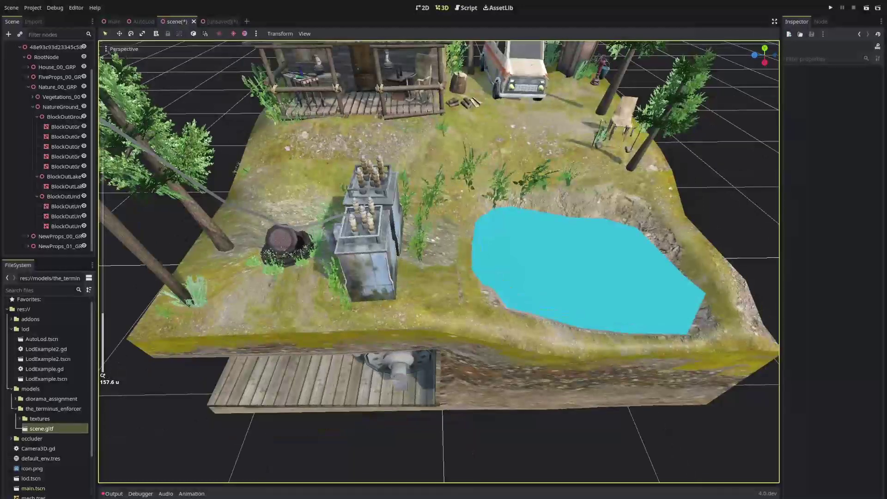
# Select the five BlockOutGround meshes, the lake mesh and the three underground meshes, and show their Geometry settings.
pyautogui.click(64, 127)
pyautogui.keyDown('shift'); pyautogui.click(65, 167); pyautogui.keyUp('shift')
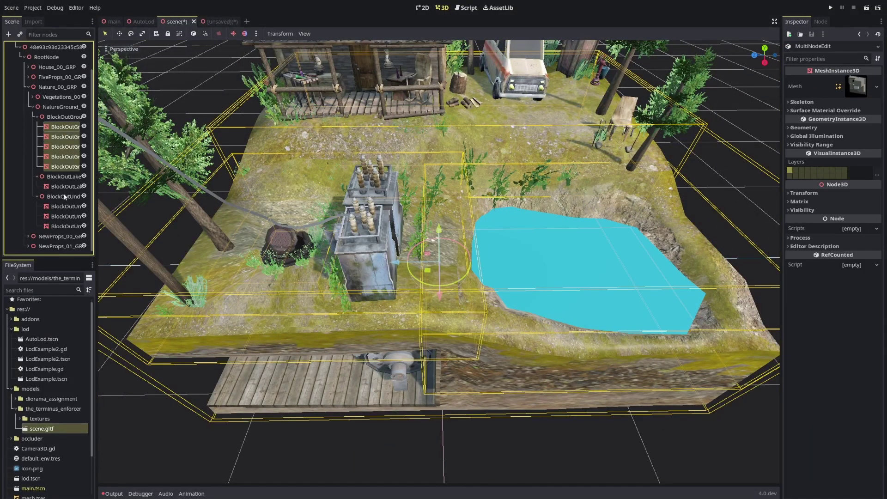
pyautogui.keyDown('ctrl'); pyautogui.click(64, 187); pyautogui.keyUp('ctrl')
pyautogui.keyDown('ctrl'); pyautogui.click(64, 206); pyautogui.keyUp('ctrl')
pyautogui.keyDown('ctrl'); pyautogui.click(64, 217); pyautogui.keyUp('ctrl')
pyautogui.keyDown('ctrl'); pyautogui.click(64, 226); pyautogui.keyUp('ctrl')
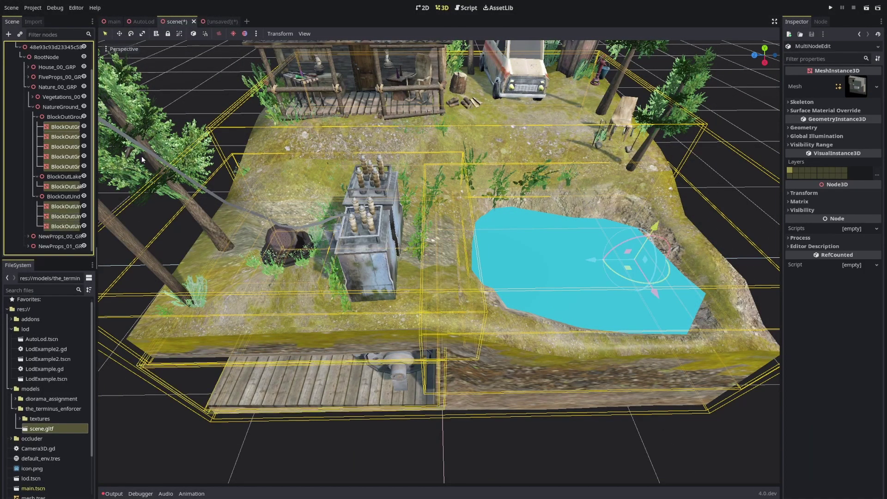
pyautogui.moveTo(141, 156); pyautogui.dragTo(667, 102, button='middle')
pyautogui.click(804, 128)
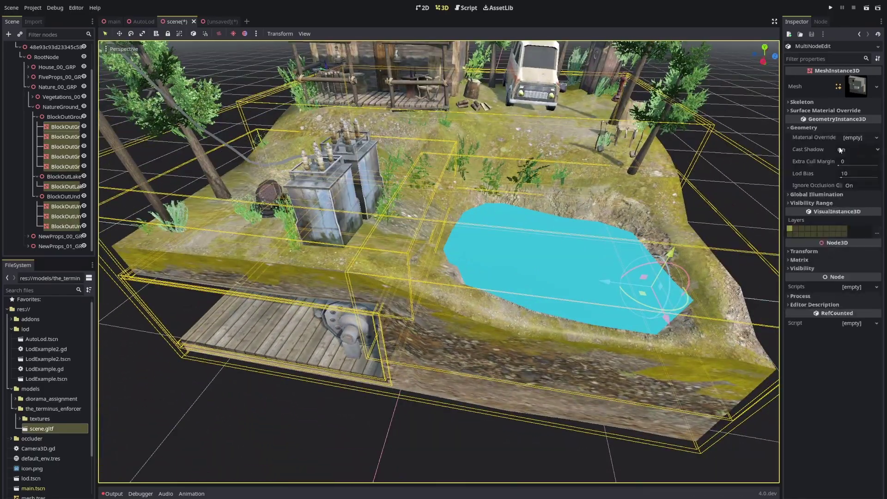
# Set the Lod Bias of the selected ground, lake and underground meshes to 1 and compare the diorama near and far.
pyautogui.click(854, 173)
pyautogui.write('1')
pyautogui.press('Return')
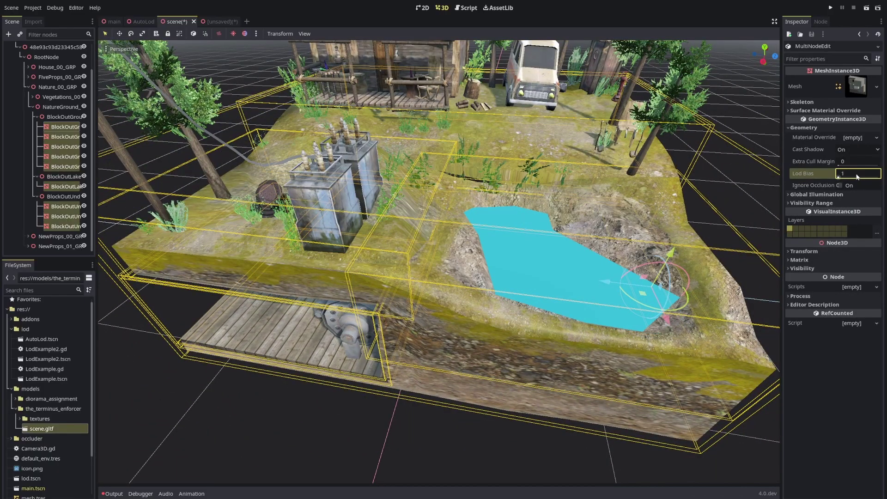
pyautogui.scroll(10, 443, 157)
pyautogui.scroll(-10, 460, 163)
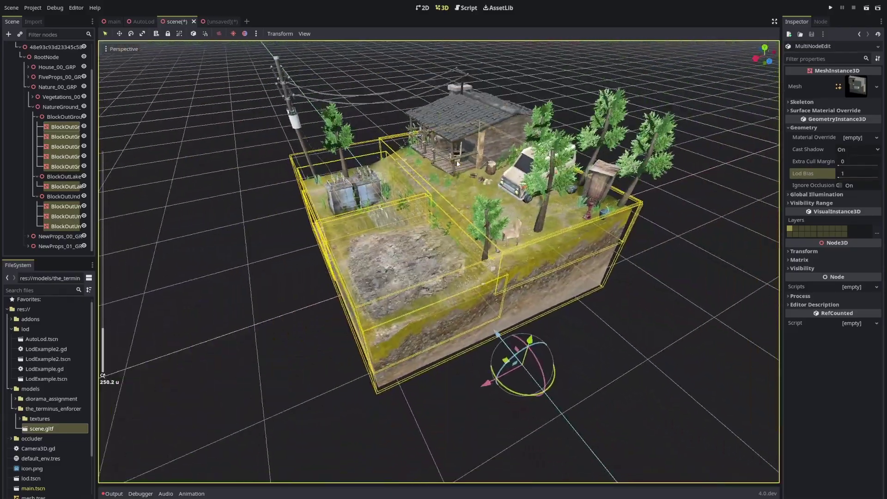
# Set the Lod Bias of the selected ground, lake and underground meshes to 0.1 and compare the lake near and far.
pyautogui.click(849, 172)
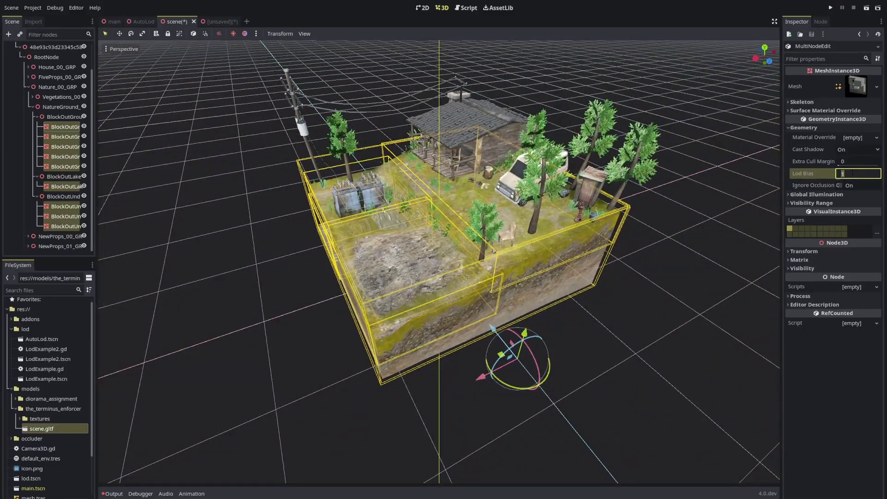
pyautogui.press('Return')
pyautogui.scroll(8, 525, 275)
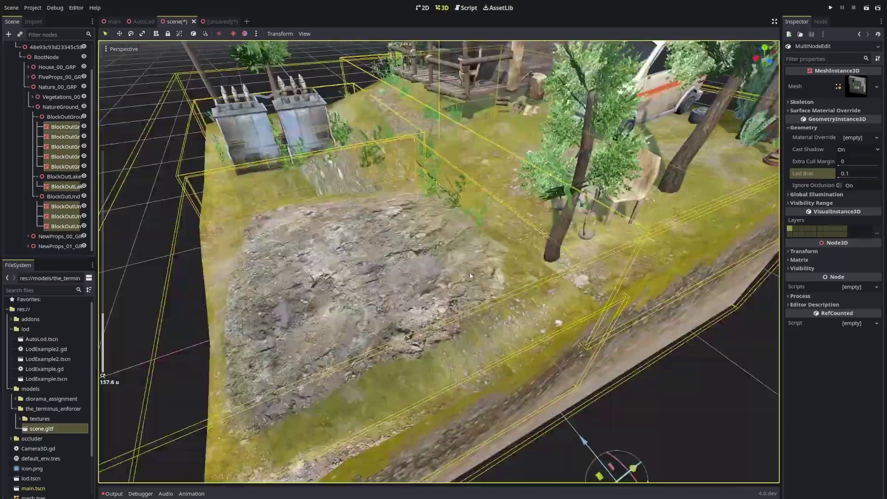
pyautogui.scroll(8, 469, 273)
pyautogui.moveTo(467, 273); pyautogui.dragTo(501, 246, button='middle')
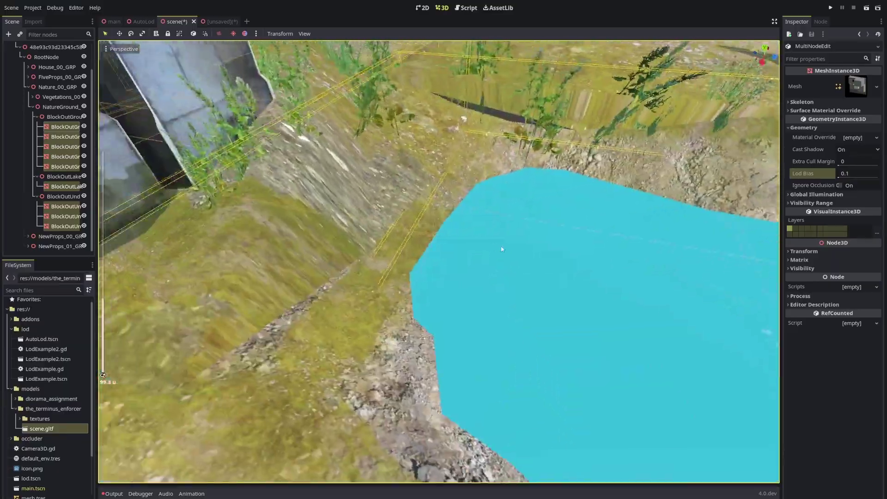
pyautogui.scroll(-7, 509, 214)
pyautogui.moveTo(509, 216); pyautogui.dragTo(489, 221, button='middle')
# Set the Lod Bias of the selected diorama meshes to 10 and check the lake from farther away.
pyautogui.click(857, 172)
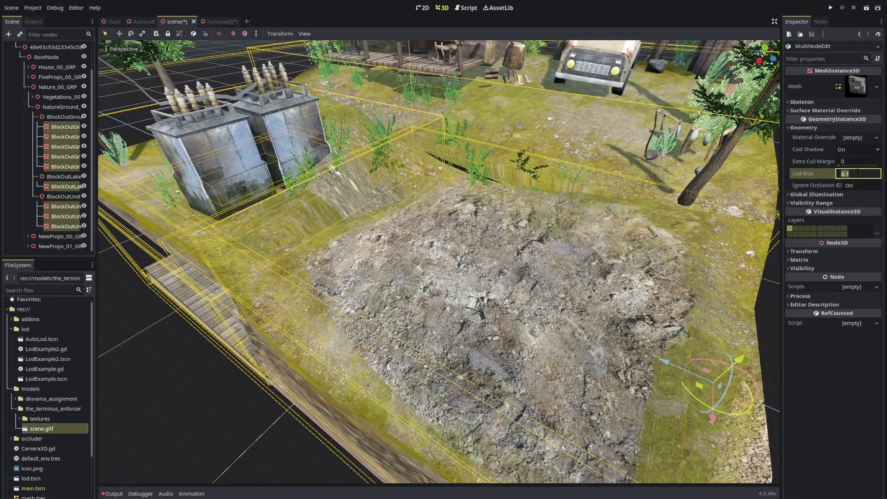
pyautogui.write('10')
pyautogui.press('Return')
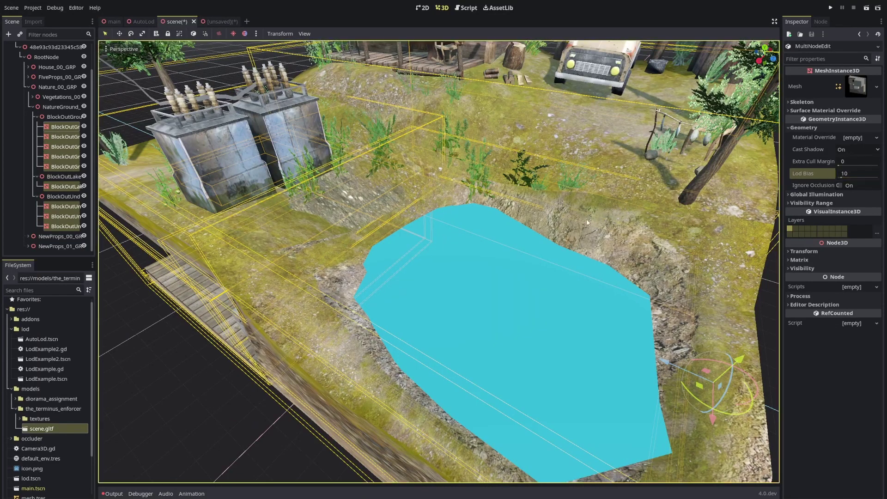
pyautogui.scroll(-4, 542, 236)
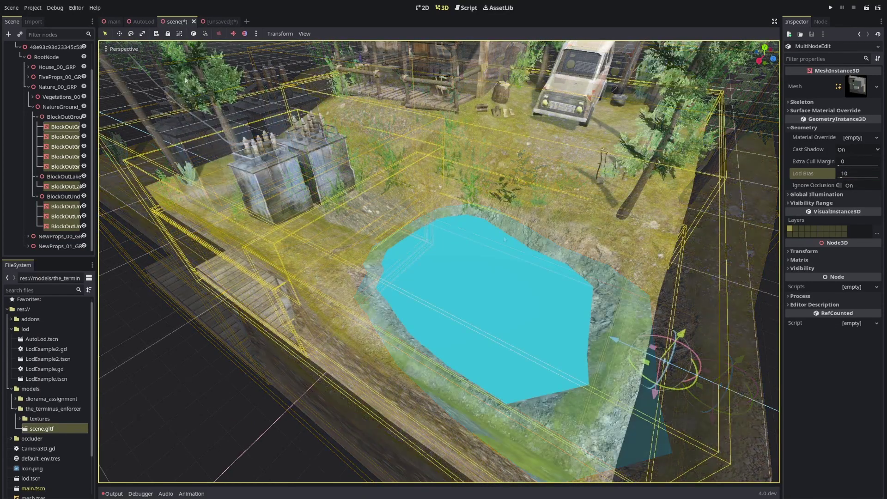
# Close the unsaved motorcycle scene and discard its changes.
pyautogui.click(209, 22)
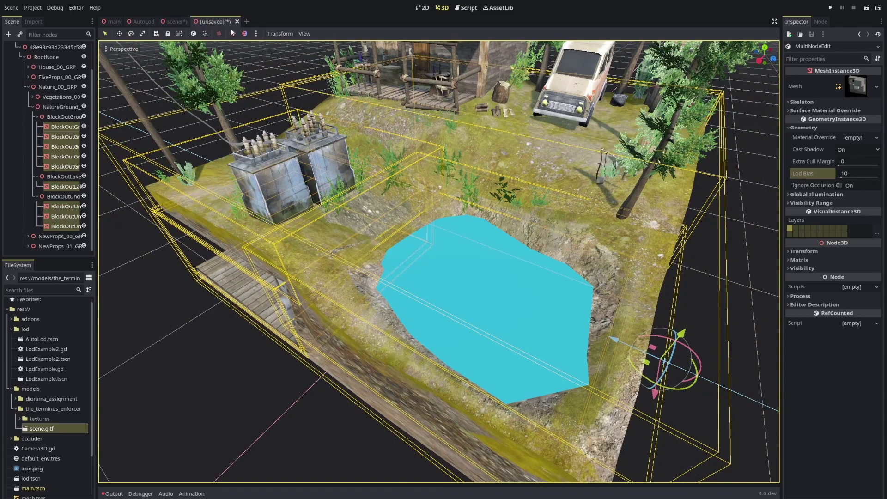
pyautogui.middleClick(218, 21)
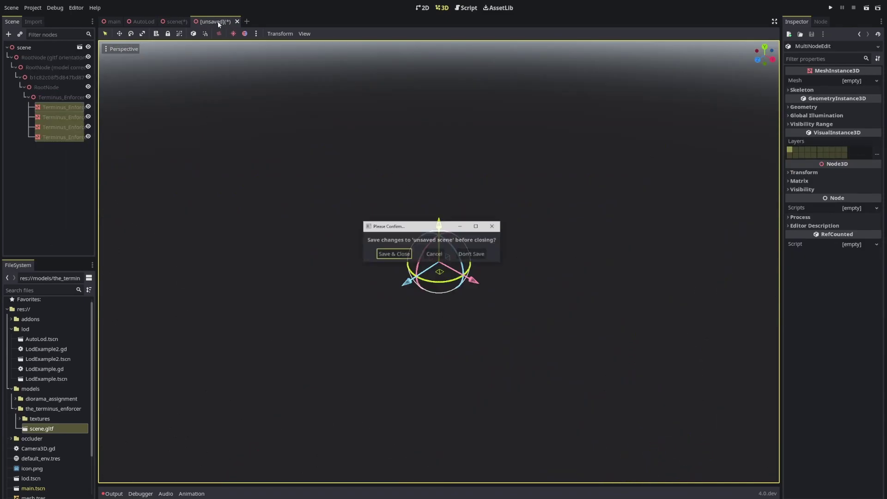
pyautogui.click(472, 254)
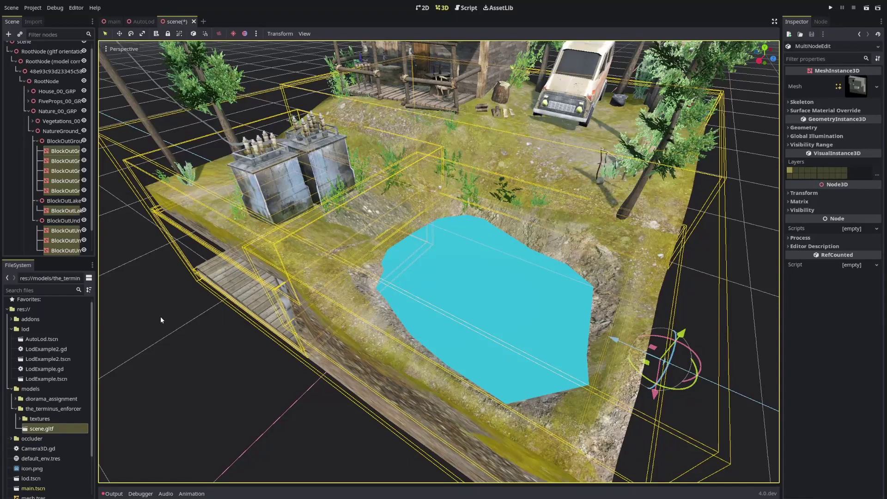
# Try to enable Create Shadow Meshes for the_terminus_enforcer's scene.gltf through its advanced import settings and reimport it.
pyautogui.click(46, 430)
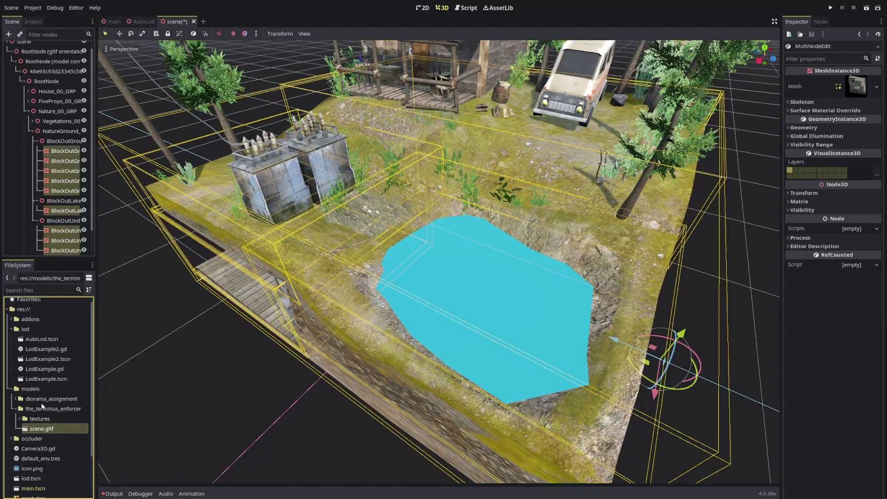
pyautogui.doubleClick(45, 429)
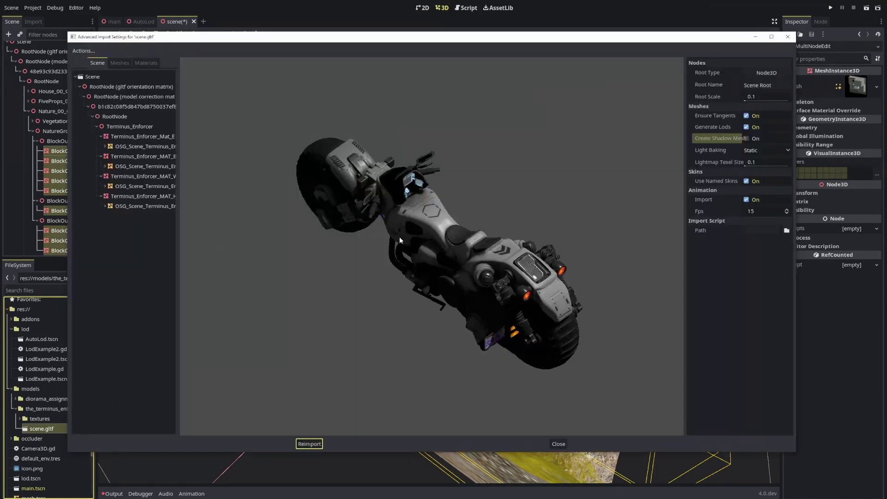
pyautogui.moveTo(400, 236); pyautogui.dragTo(174, 119)
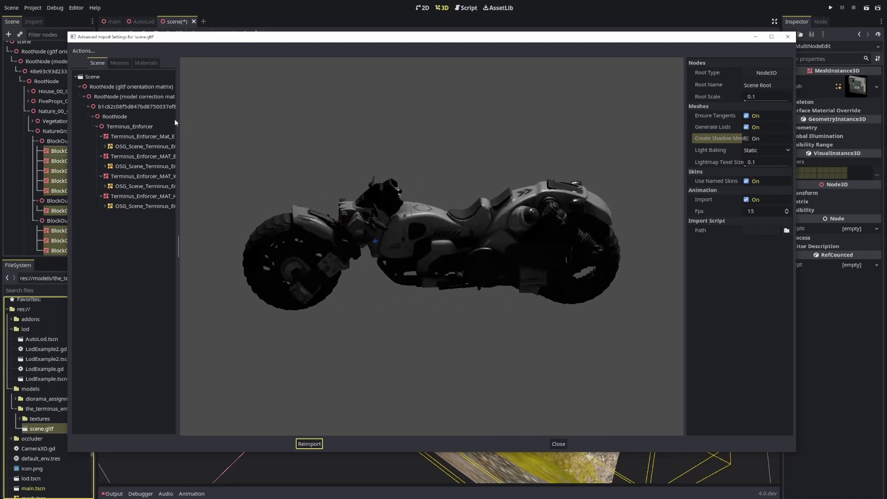
pyautogui.click(758, 97)
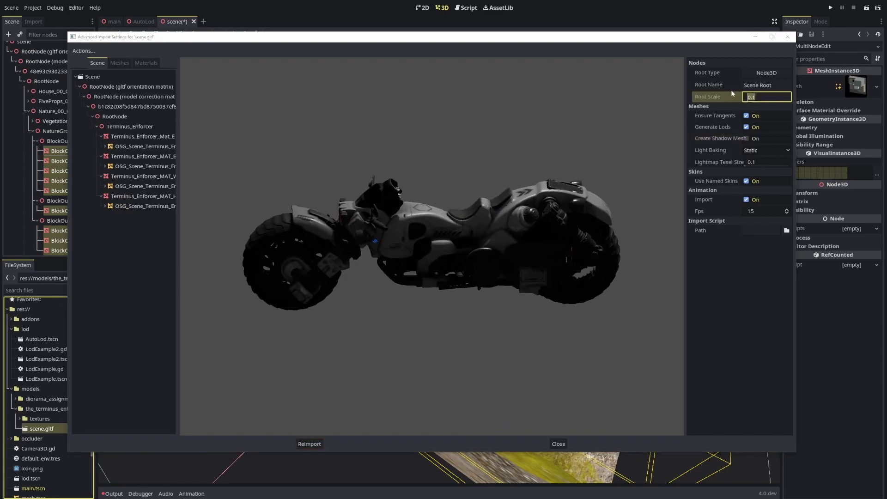
pyautogui.click(741, 211)
pyautogui.moveTo(526, 196); pyautogui.dragTo(451, 220)
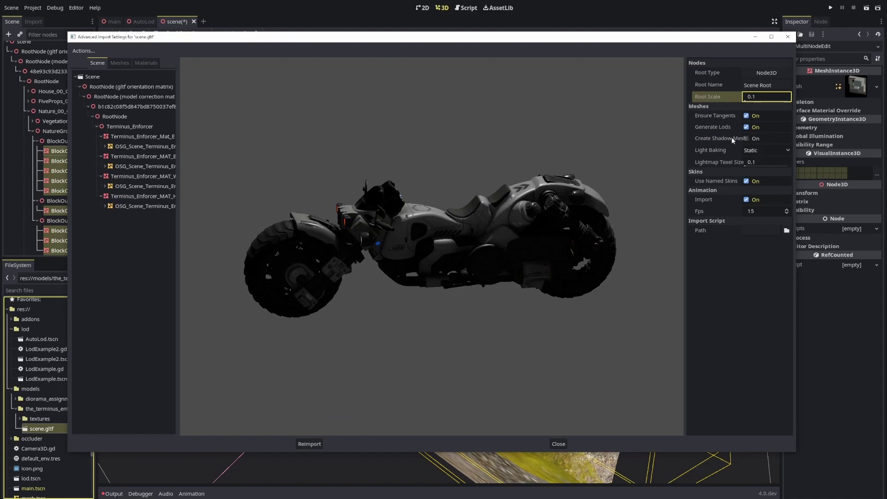
pyautogui.click(746, 139)
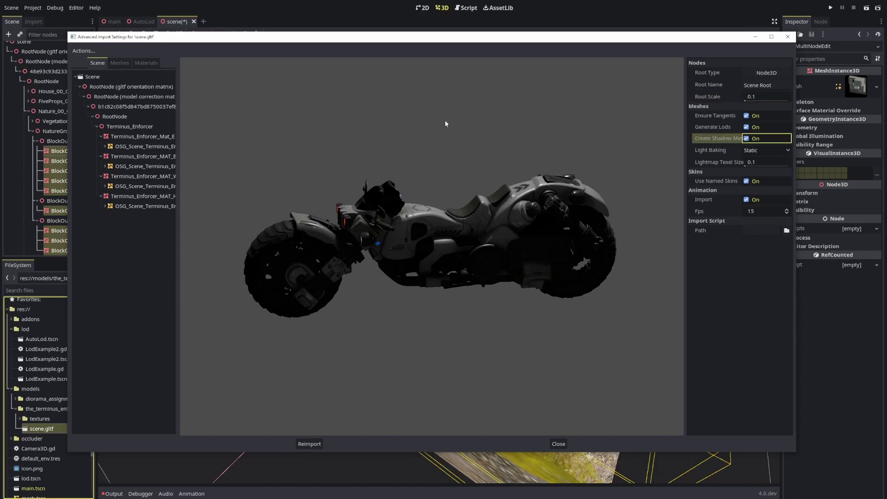
pyautogui.click(311, 442)
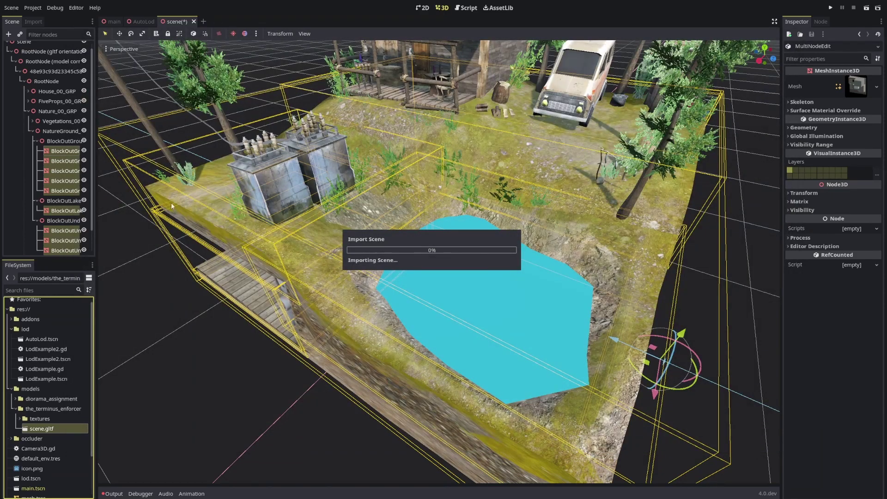
# Enable Create Shadow Meshes in the basic import options of the motorcycle's scene.gltf and reimport the model.
pyautogui.click(38, 23)
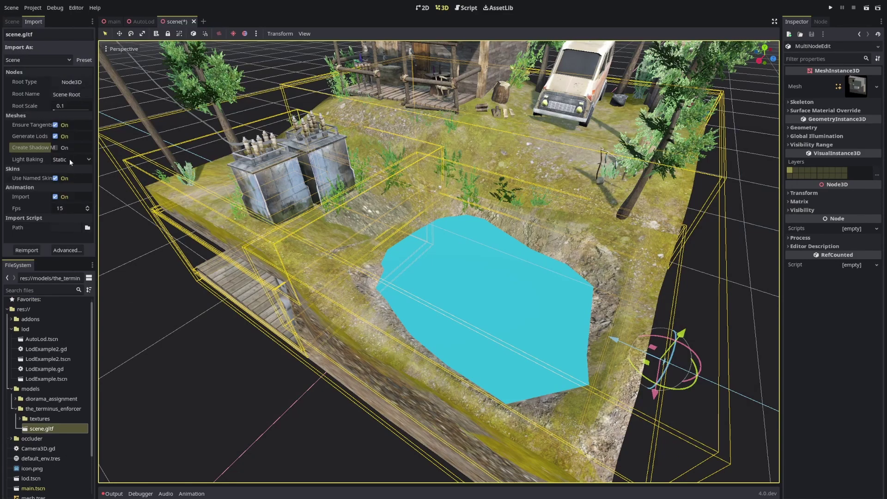
pyautogui.click(56, 148)
pyautogui.click(27, 250)
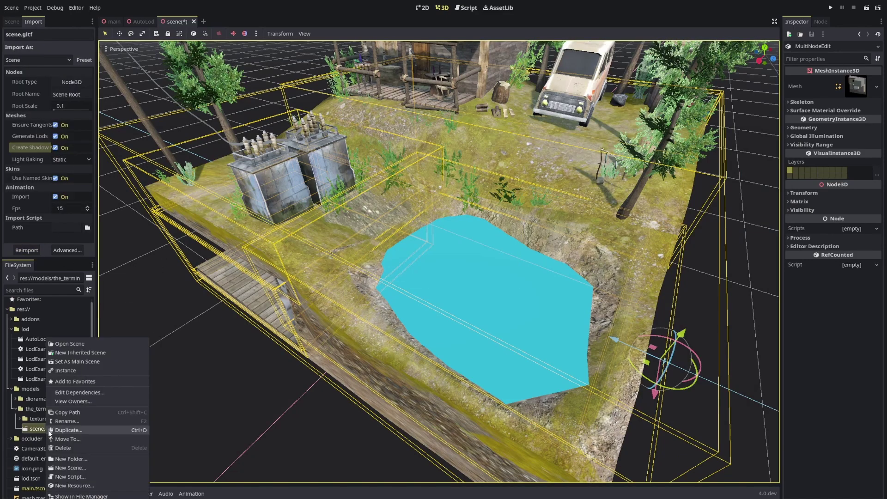
# Create a new inherited scene from the_terminus_enforcer's scene.gltf and view the motorcycle near and far.
pyautogui.rightClick(46, 428)
pyautogui.click(90, 352)
pyautogui.scroll(5, 411, 243)
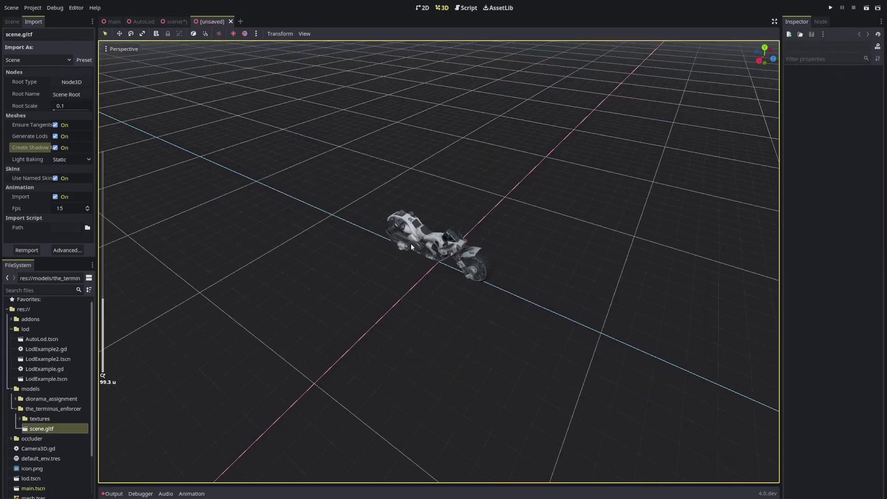
pyautogui.moveTo(428, 226); pyautogui.dragTo(460, 245, button='middle')
pyautogui.scroll(-4, 460, 246)
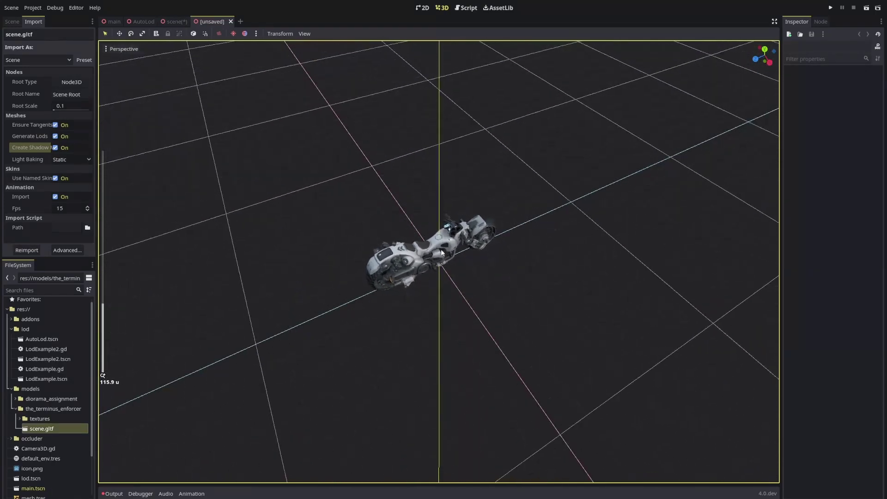
pyautogui.scroll(10, 434, 257)
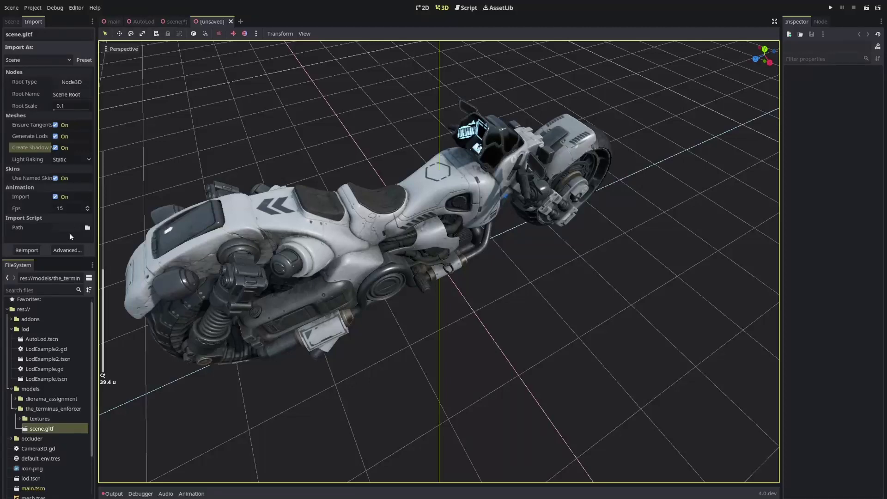
# Set the Lod Bias of all four Terminus_Enforcer meshes to 0.001 and inspect the motorcycle's surface.
pyautogui.click(12, 21)
pyautogui.click(62, 107)
pyautogui.keyDown('shift'); pyautogui.click(74, 137); pyautogui.keyUp('shift')
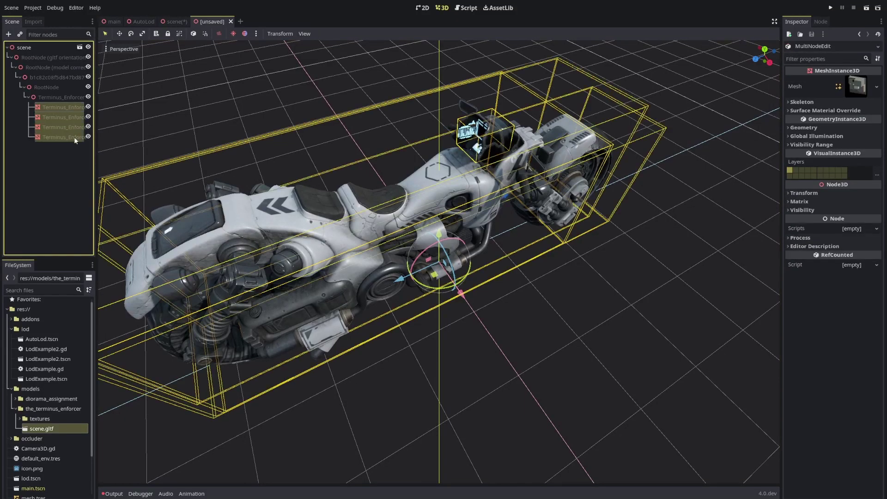
pyautogui.click(803, 127)
pyautogui.click(852, 175)
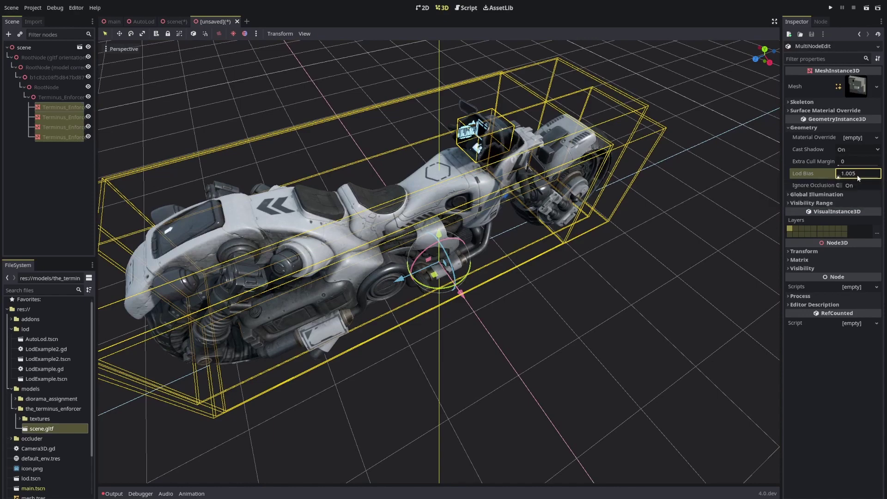
pyautogui.write('01')
pyautogui.press('Return')
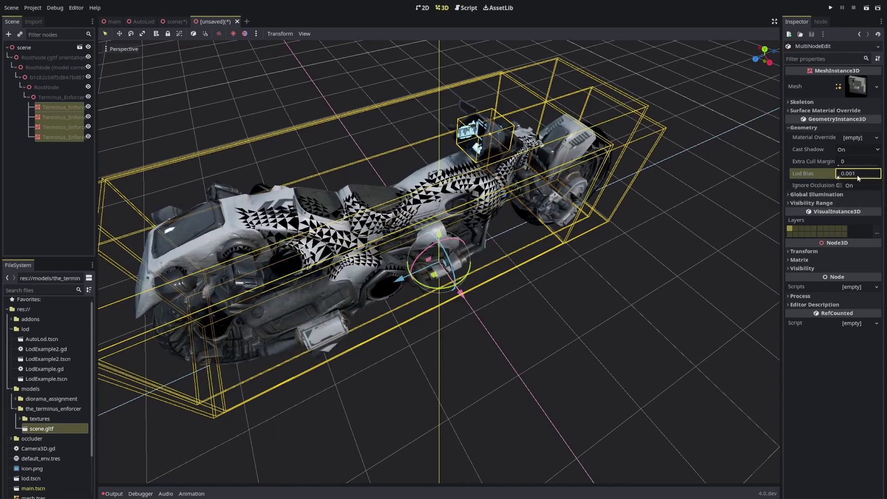
pyautogui.click(483, 230)
pyautogui.moveTo(456, 228); pyautogui.dragTo(418, 172, button='middle')
pyautogui.scroll(6, 427, 186)
pyautogui.scroll(-5, 453, 189)
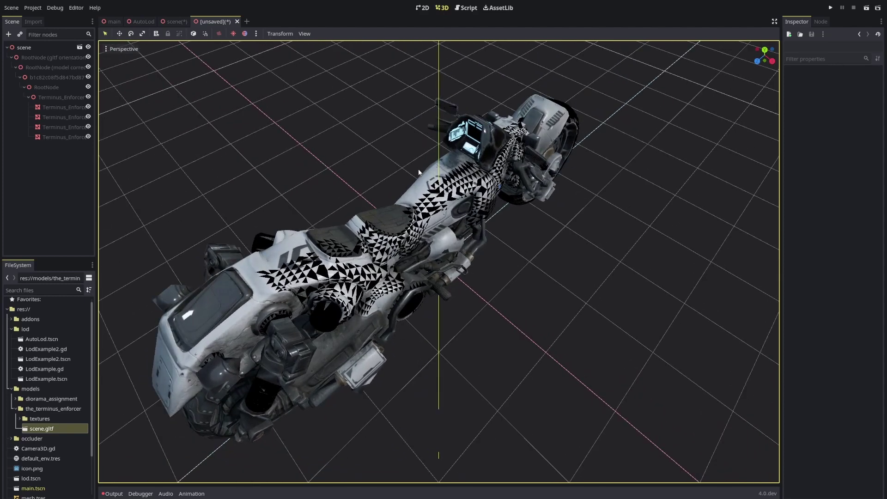
# Disable Create Shadow Meshes for the motorcycle's scene.gltf and close the inherited scene without saving.
pyautogui.click(63, 107)
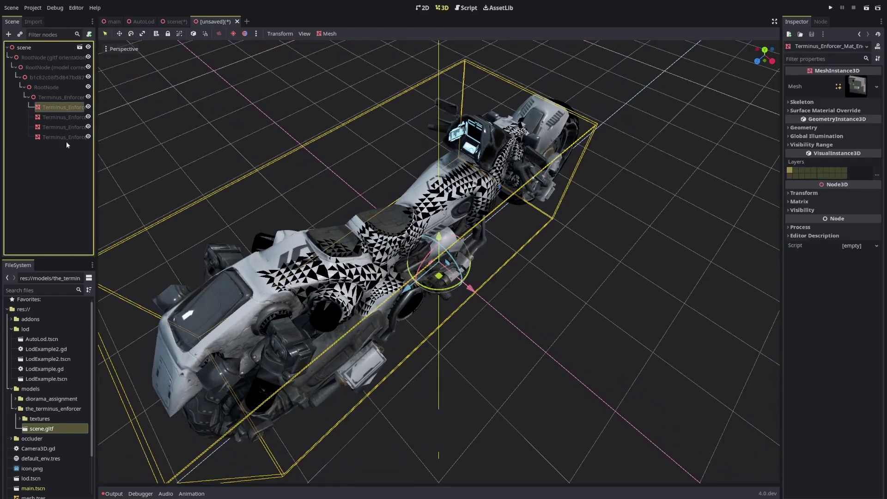
pyautogui.click(35, 21)
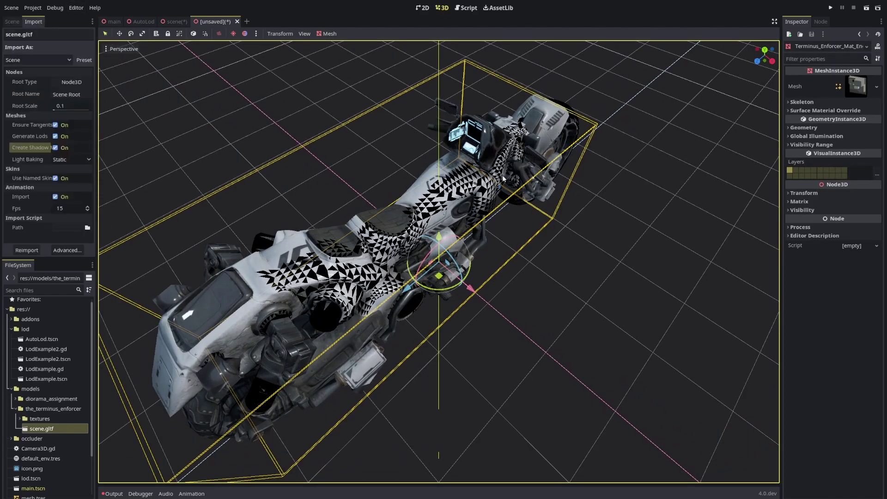
pyautogui.click(55, 148)
pyautogui.click(237, 21)
pyautogui.click(469, 252)
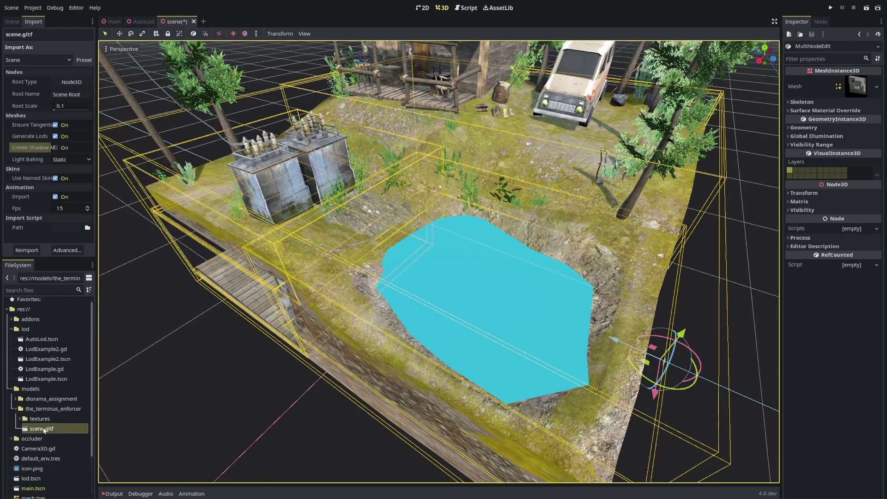
# Create another inherited scene from the motorcycle's scene.gltf, this time imported without shadow meshes.
pyautogui.rightClick(44, 428)
pyautogui.click(82, 352)
pyautogui.scroll(5, 429, 195)
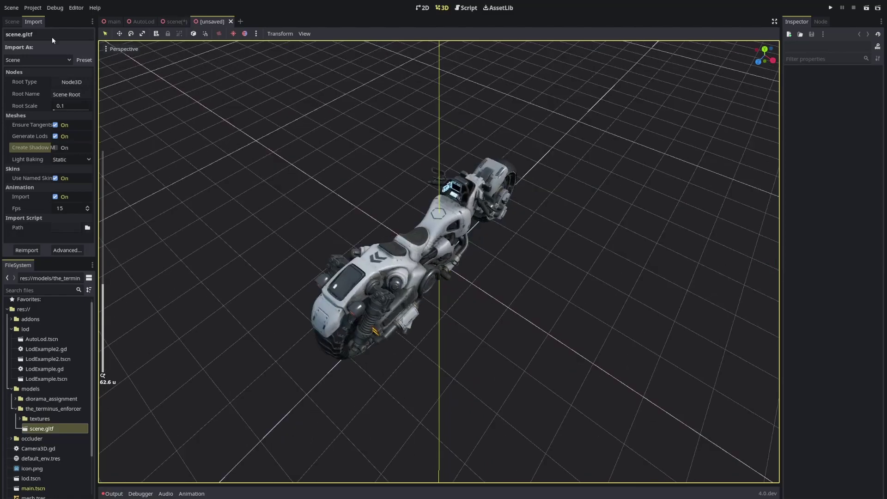
# Set the Lod Bias of the four motorcycle meshes in the new inherited scene to 0.001 and inspect the result.
pyautogui.click(13, 22)
pyautogui.click(62, 107)
pyautogui.keyDown('shift'); pyautogui.click(70, 137); pyautogui.keyUp('shift')
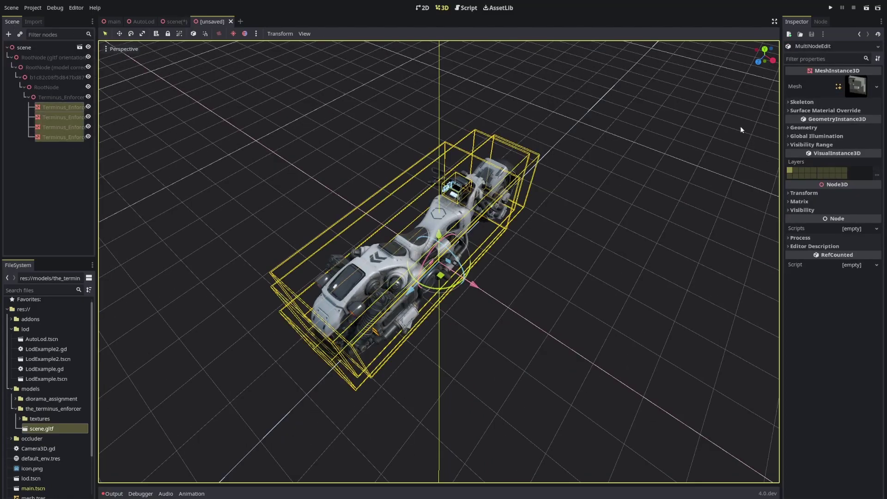
pyautogui.click(815, 130)
pyautogui.click(852, 174)
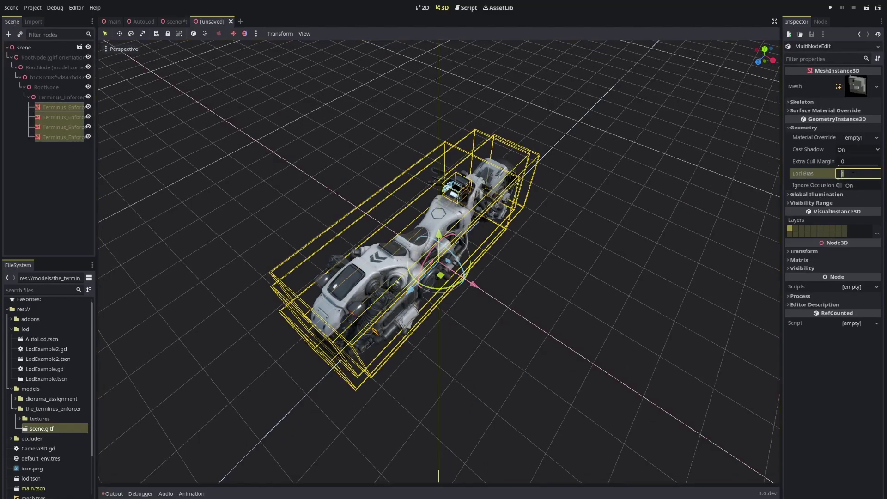
pyautogui.write('0.001')
pyautogui.press('Return')
pyautogui.click(527, 242)
pyautogui.scroll(5, 526, 242)
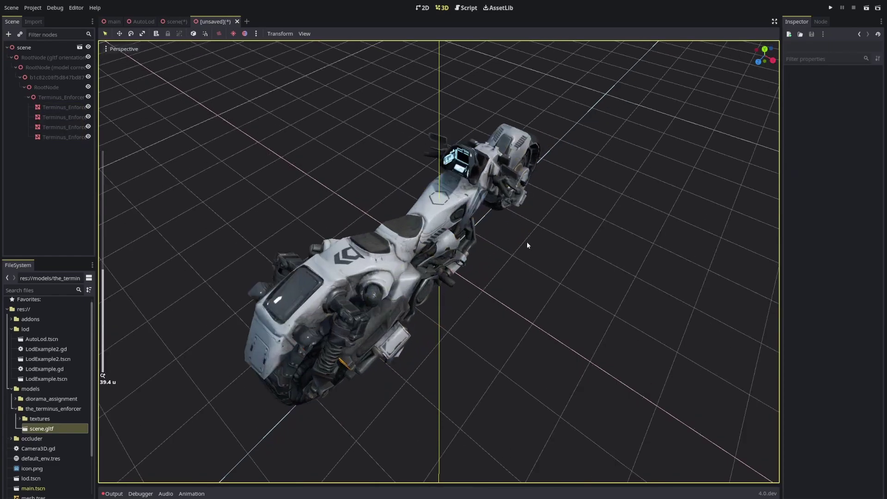